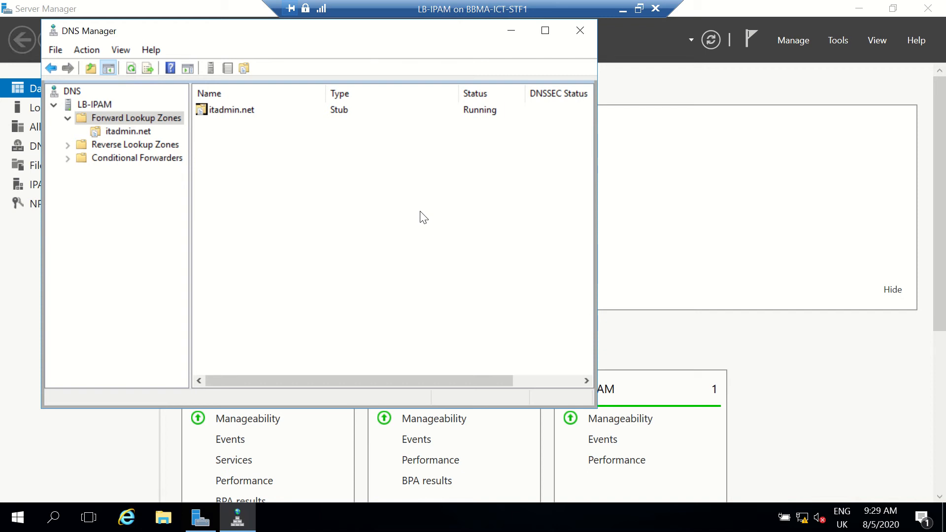
Create a primary forward lookup zone named lb-example on LB-IPAM, keeping the default zone file and disallowing dynamic updates
right_click(137, 120)
left_click(162, 131)
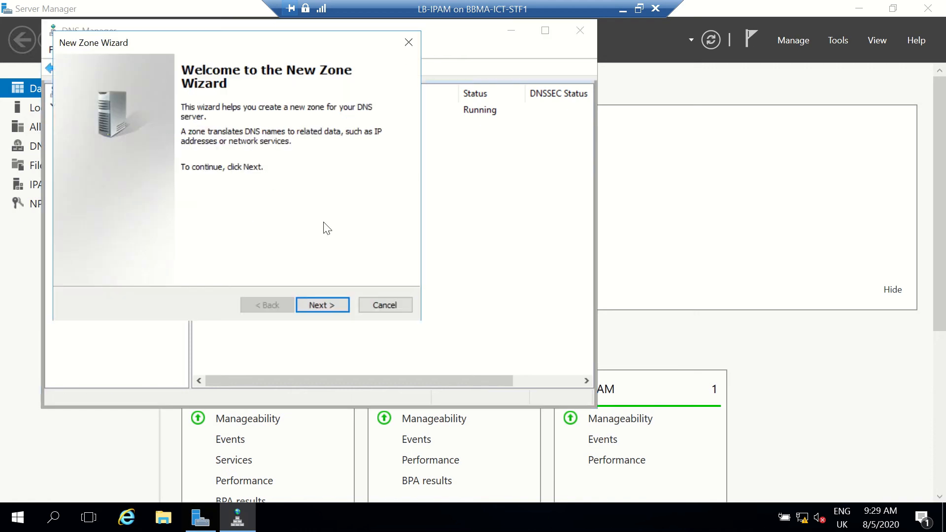
left_click(319, 304)
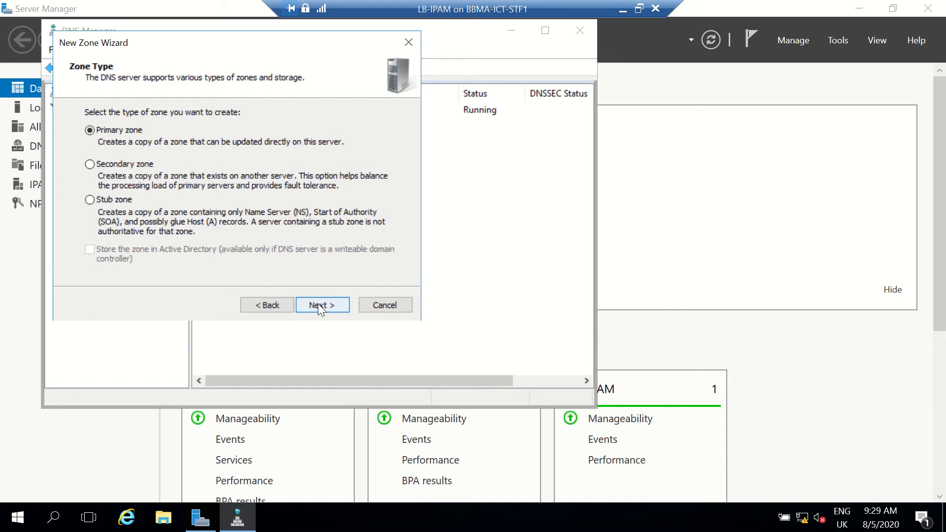
left_click(318, 305)
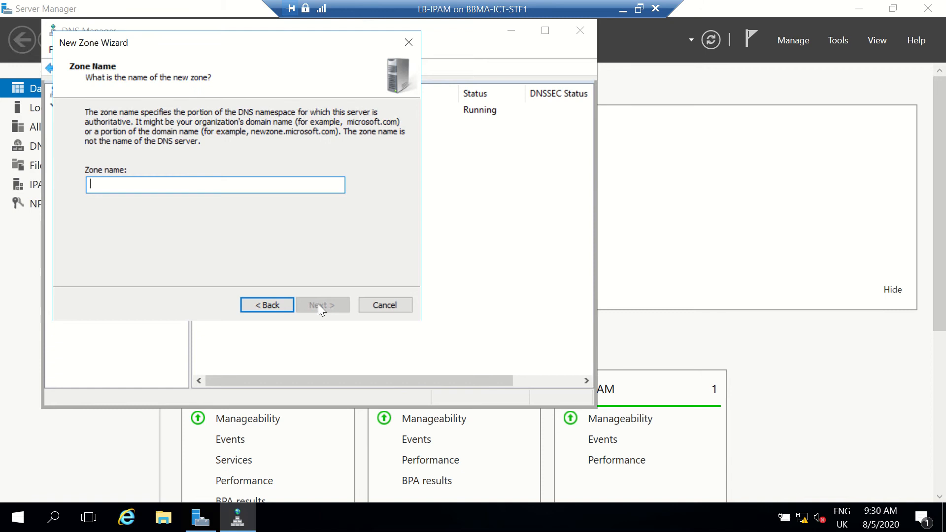
type("lb-example")
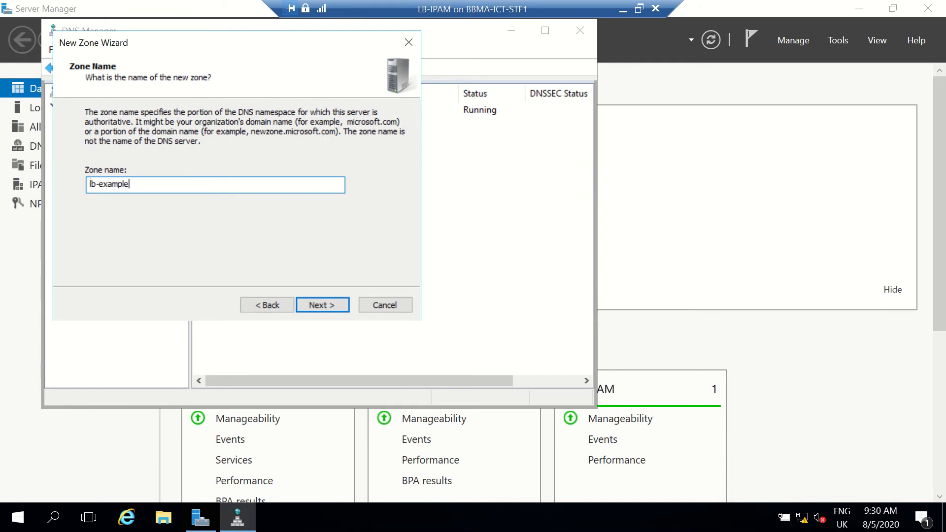
left_click(318, 303)
left_click(318, 303)
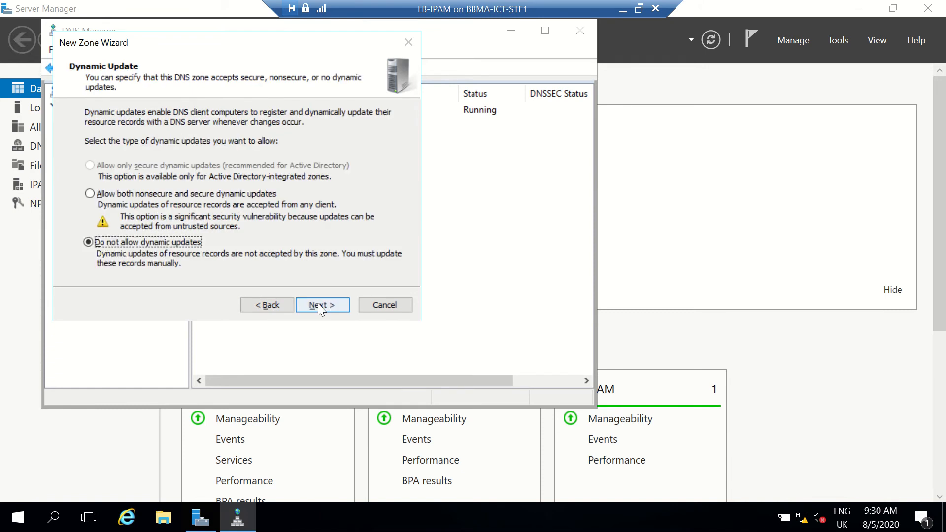
left_click(318, 303)
left_click(322, 305)
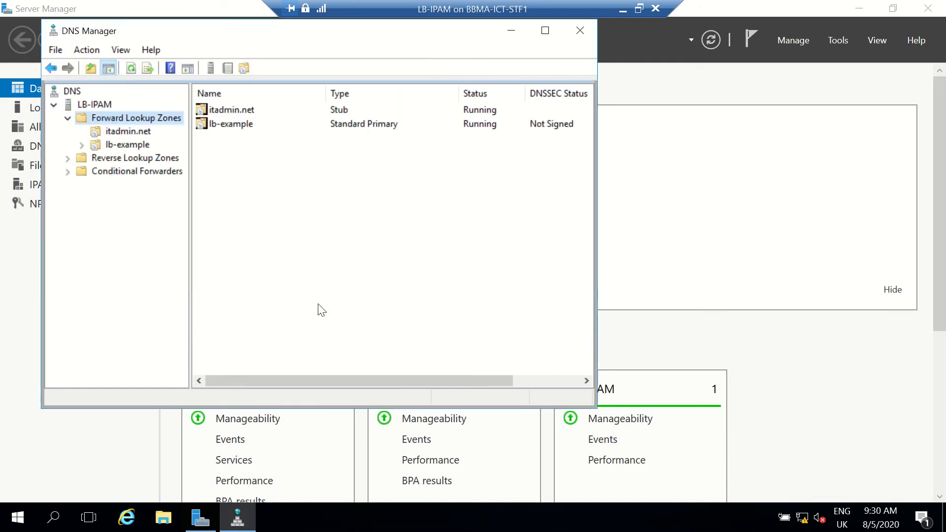
Add a host (A) record named www with IP address 10.166.121.85 to the lb-example zone
left_click(108, 145)
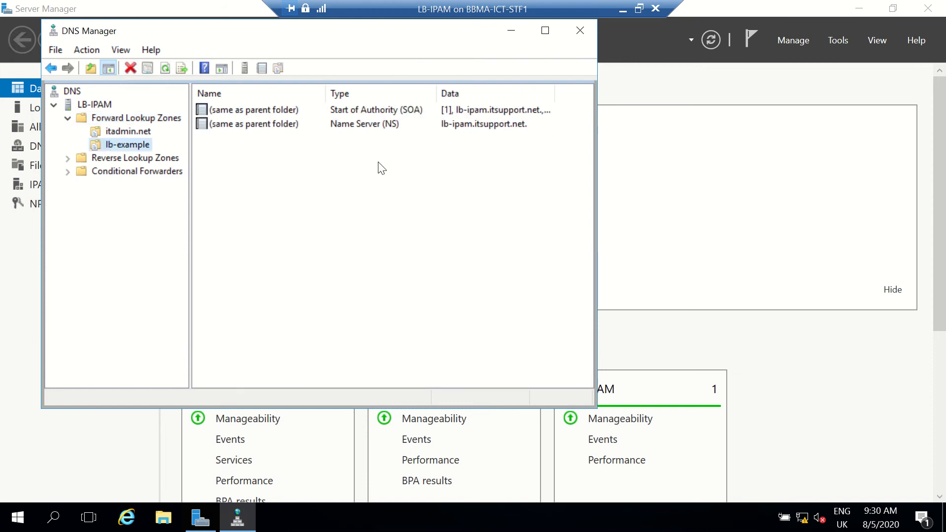
right_click(351, 172)
left_click(411, 216)
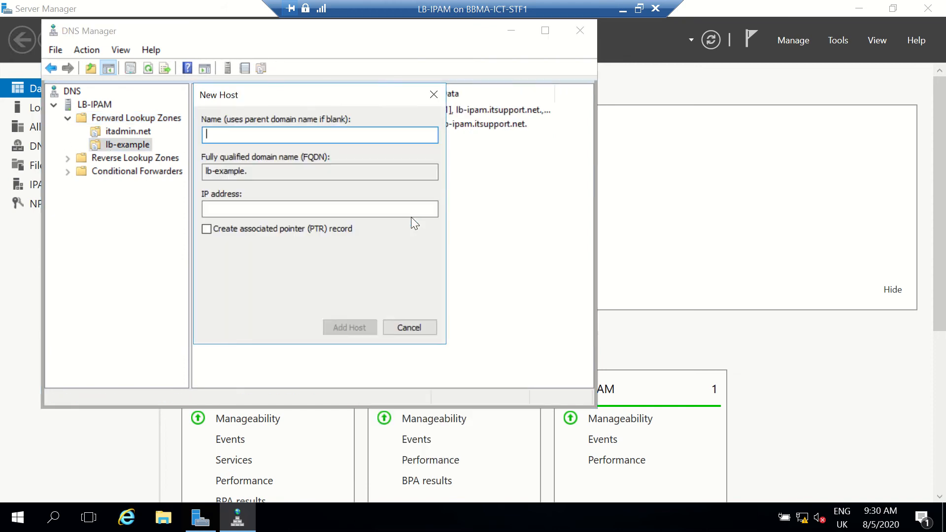
type("www")
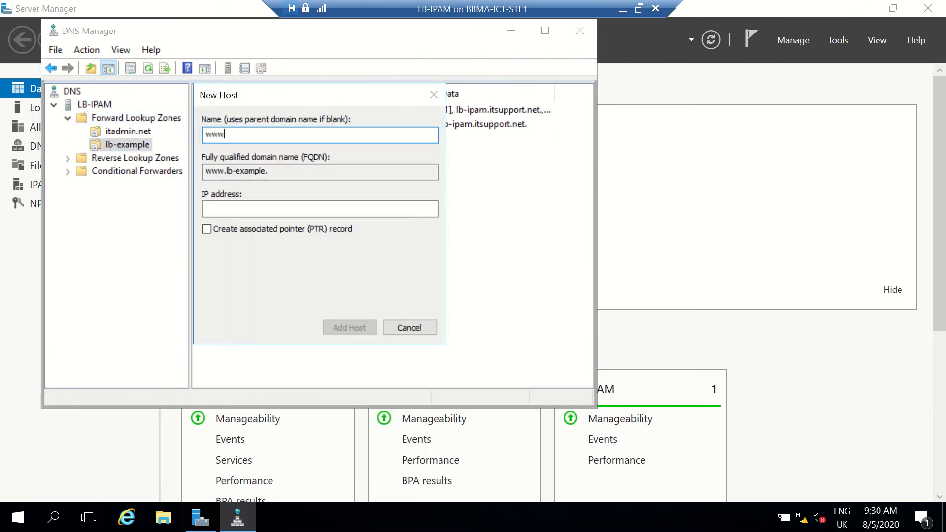
left_click(287, 210)
type("1")
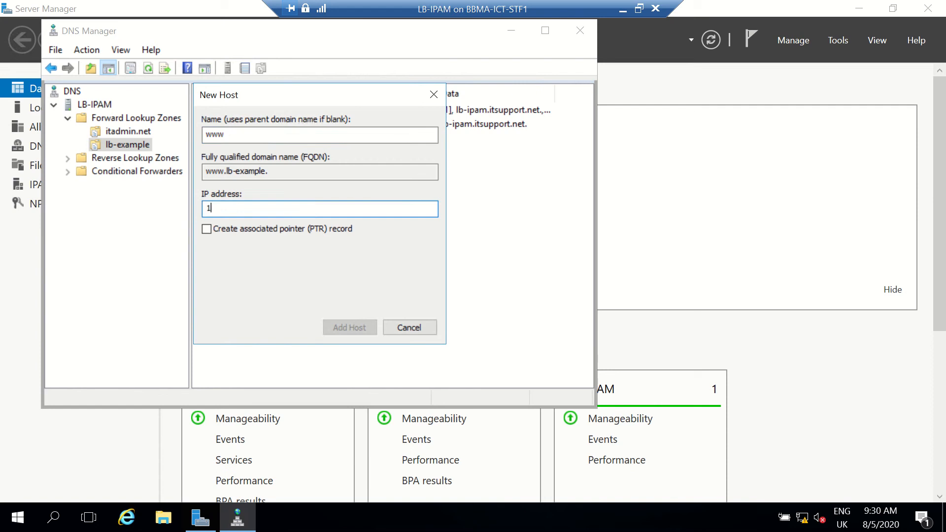
type("0.166.121.85")
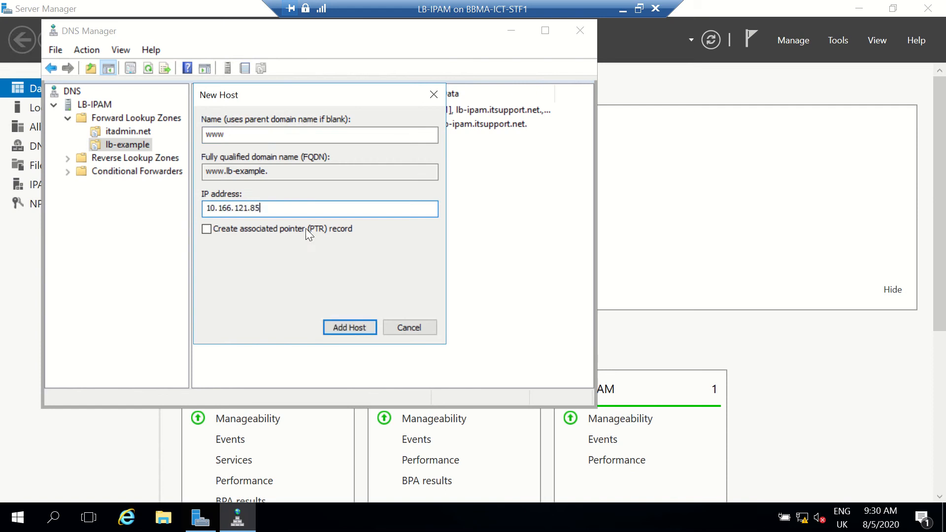
left_click(351, 325)
left_click(608, 318)
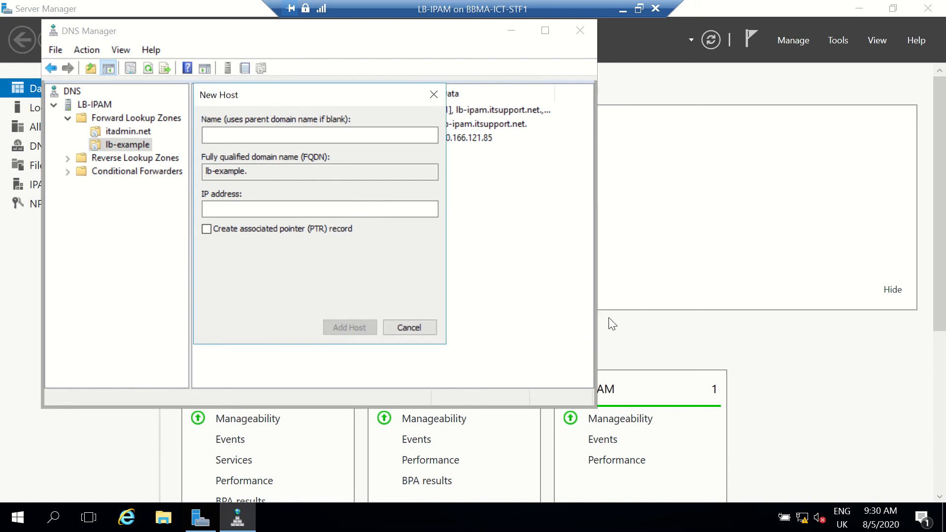
left_click(408, 327)
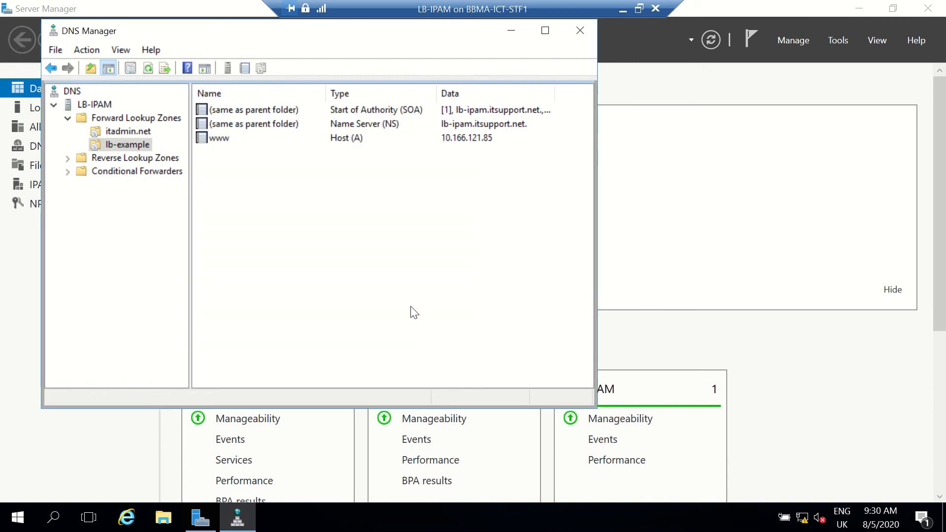
Leave the full-screen LB-IPAM session and bring up the LB-AD virtual machine in full screen
left_click(639, 9)
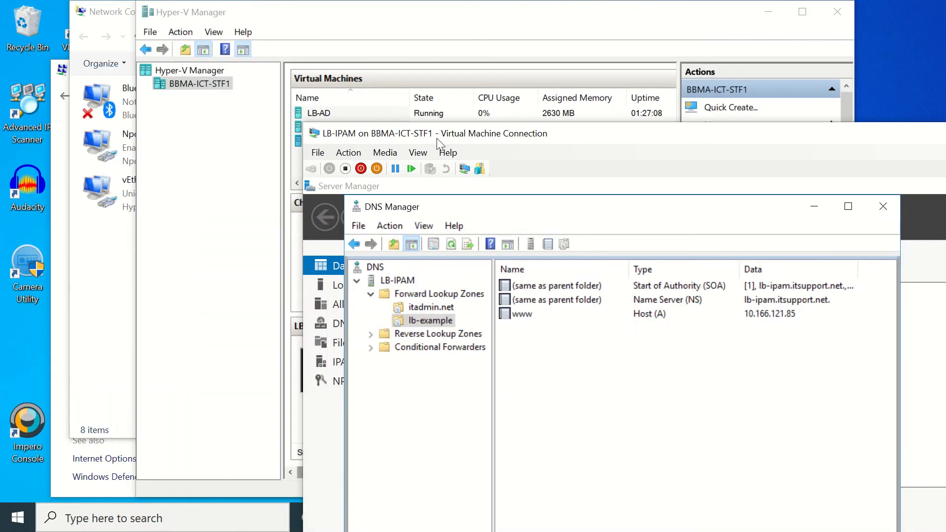
left_click(331, 109)
double_click(330, 117)
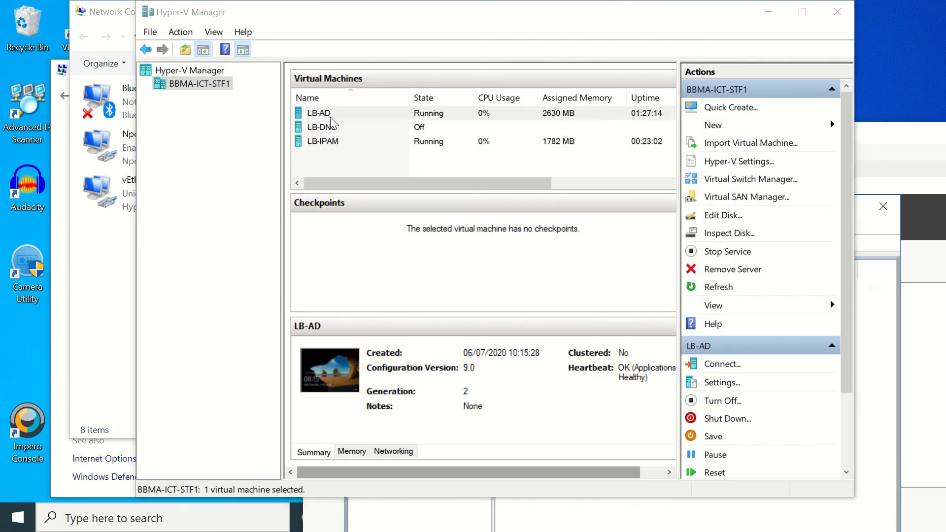
double_click(515, 124)
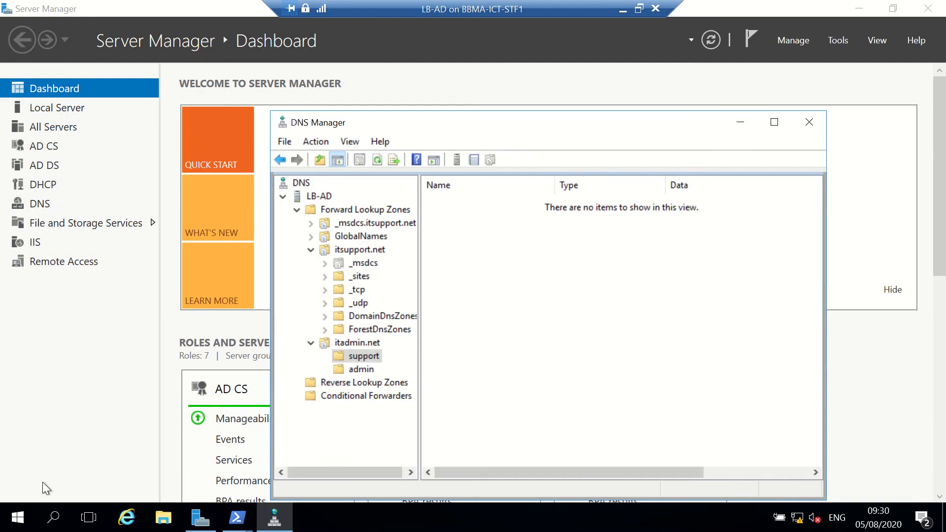
right_click(17, 518)
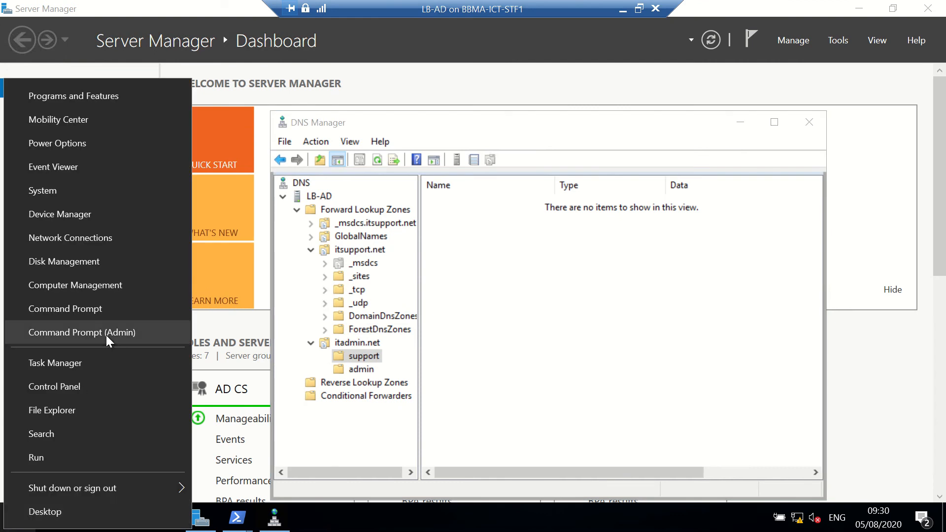
left_click(82, 332)
type("nslookup ")
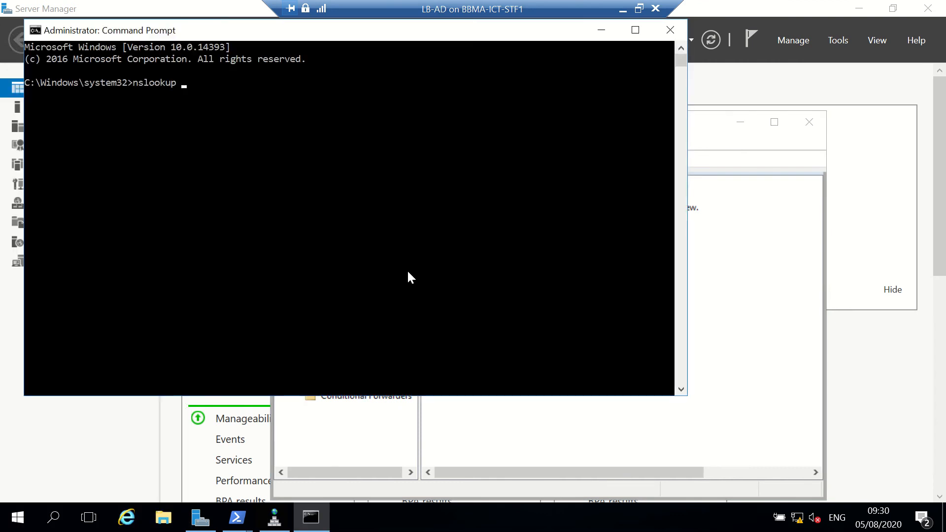
type("www.lb-example/")
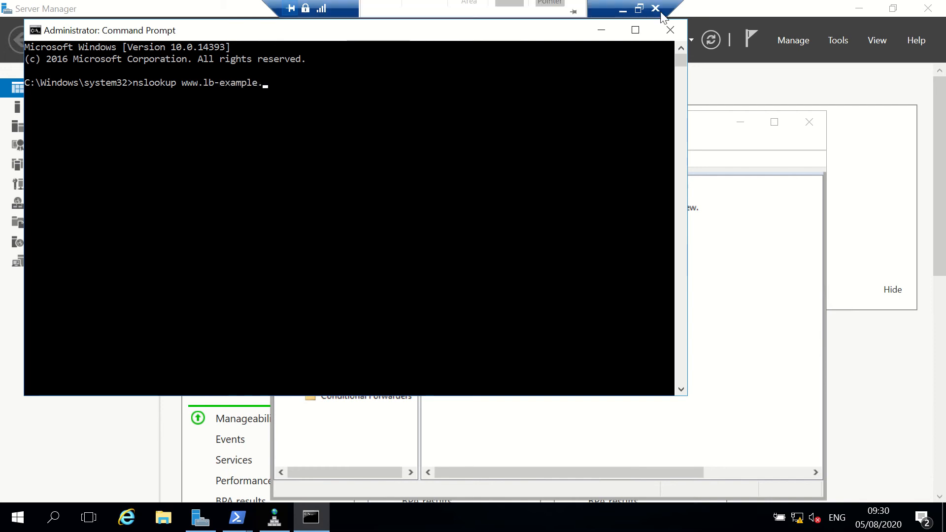
Switch back to the LB-IPAM virtual machine and check the name of its new forward lookup zone
left_click(639, 9)
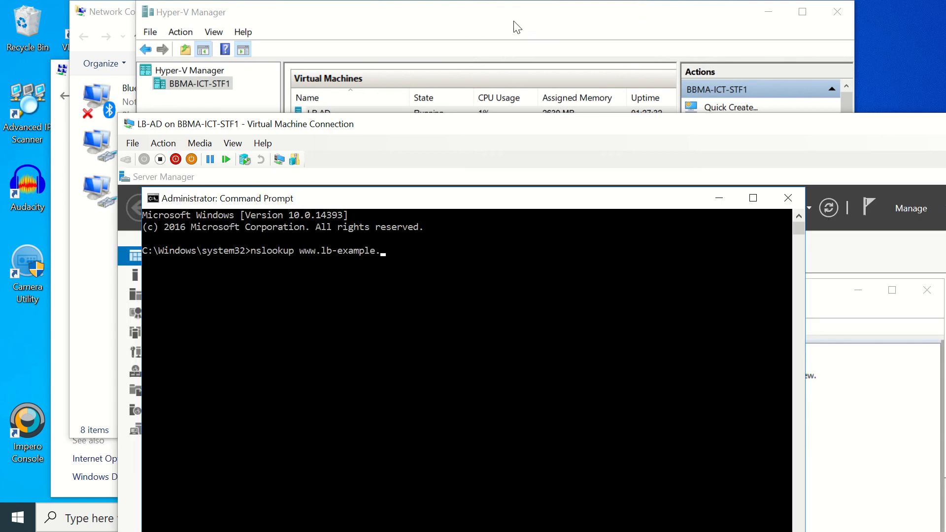
left_click(514, 23)
left_click(345, 143)
double_click(346, 144)
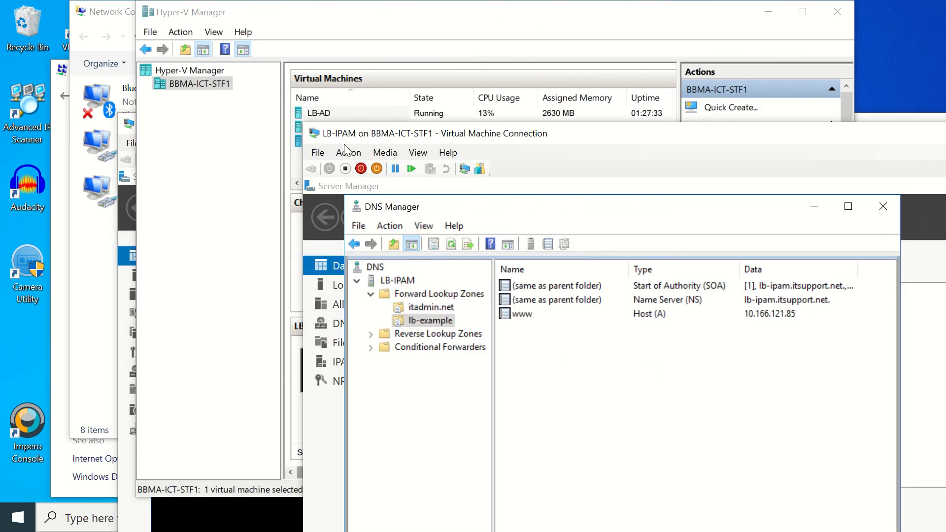
right_click(435, 316)
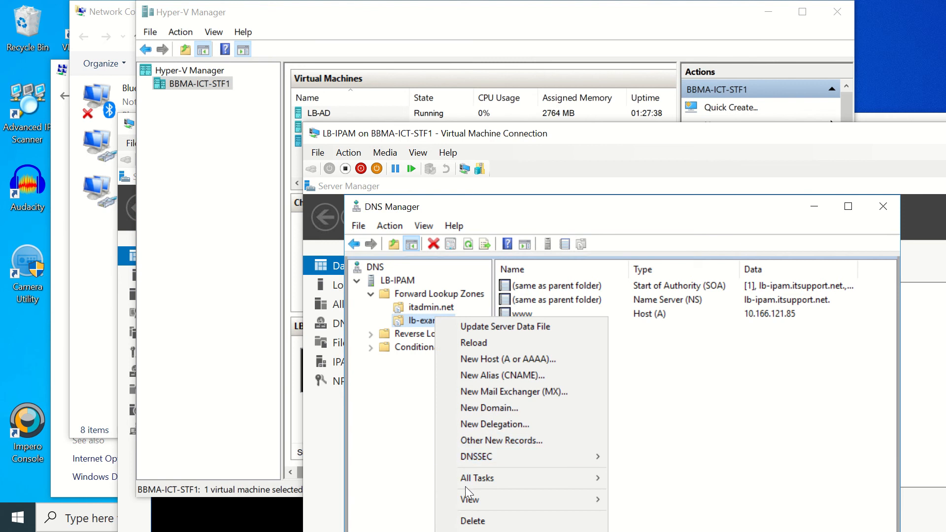
left_click(424, 494)
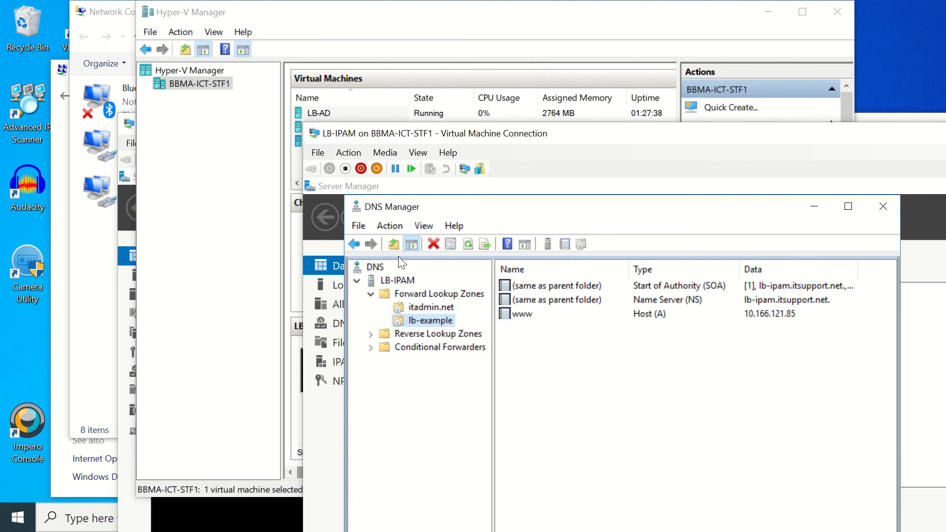
left_click(213, 491)
left_click(216, 515)
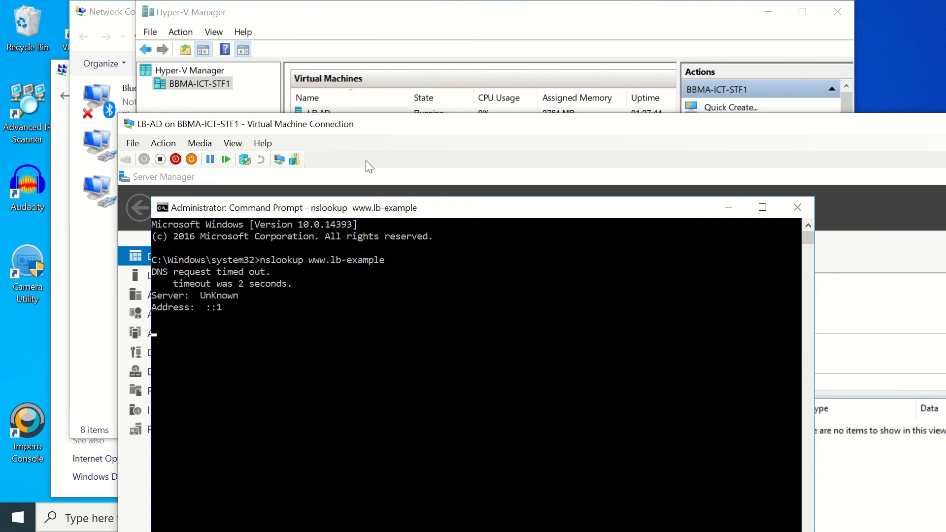
double_click(387, 124)
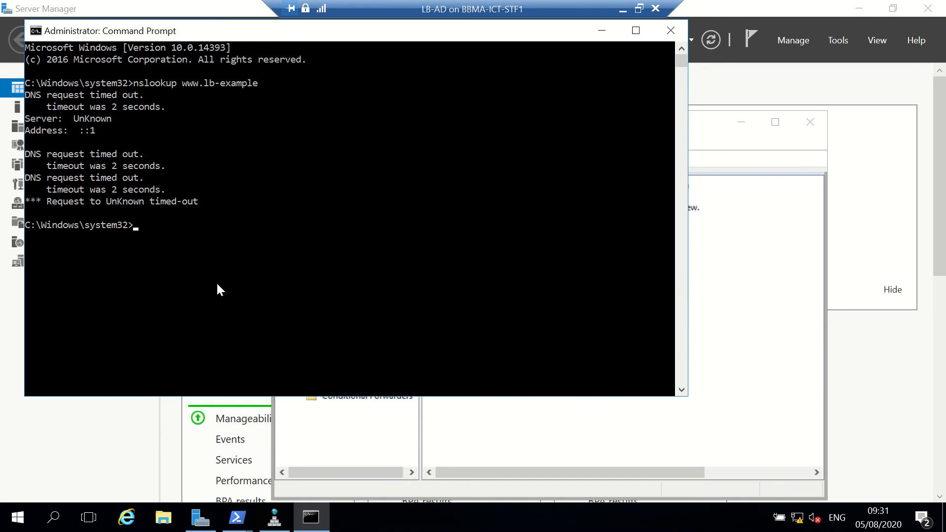
Start a new conditional forwarder on LB-AD for the DNS domain lb-example with master server 10.166.121.25
left_click(330, 426)
left_click(344, 394)
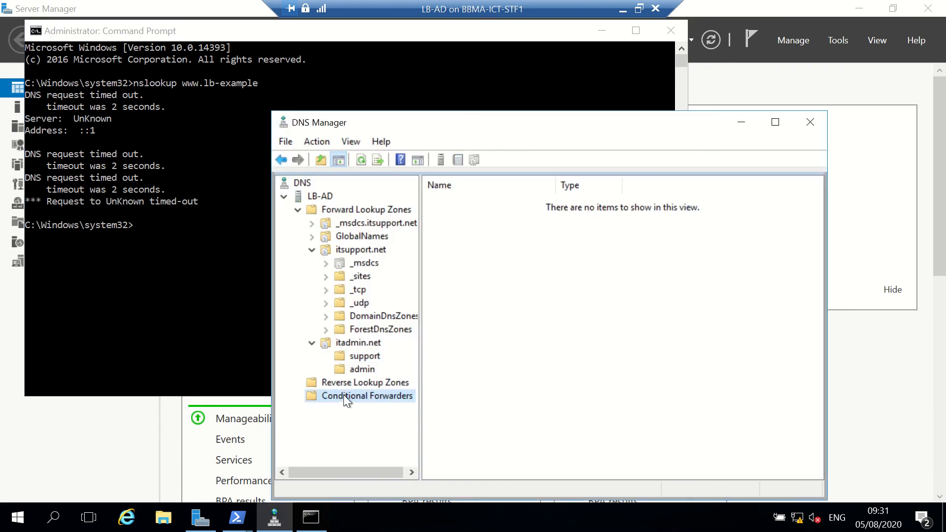
right_click(344, 394)
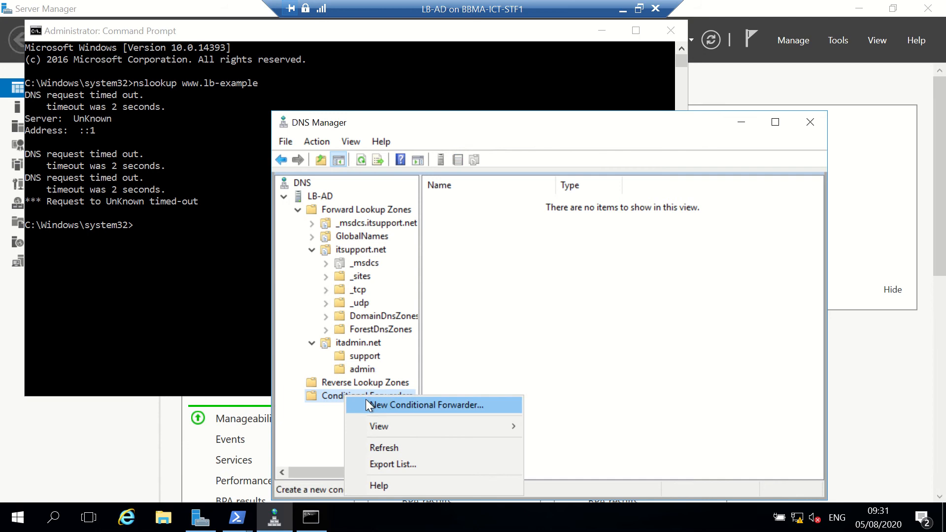
left_click(366, 404)
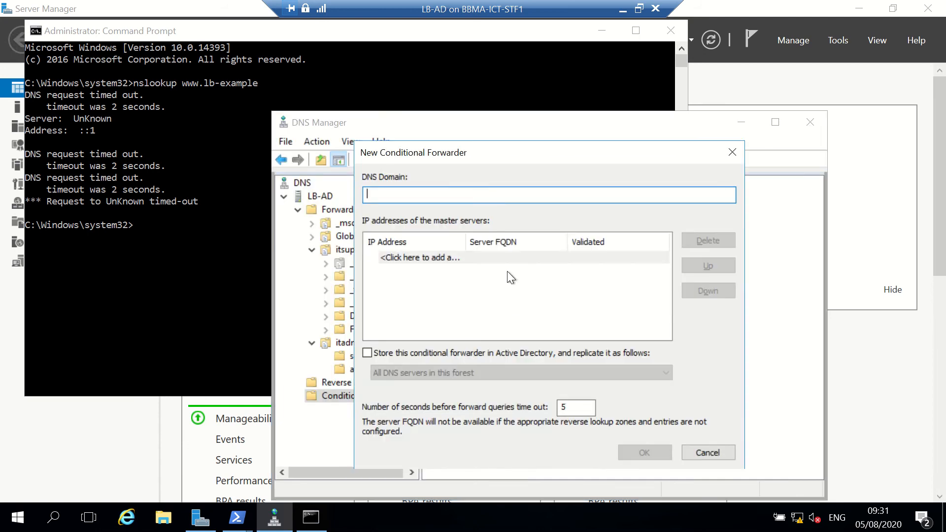
type("lb-example")
left_click(466, 254)
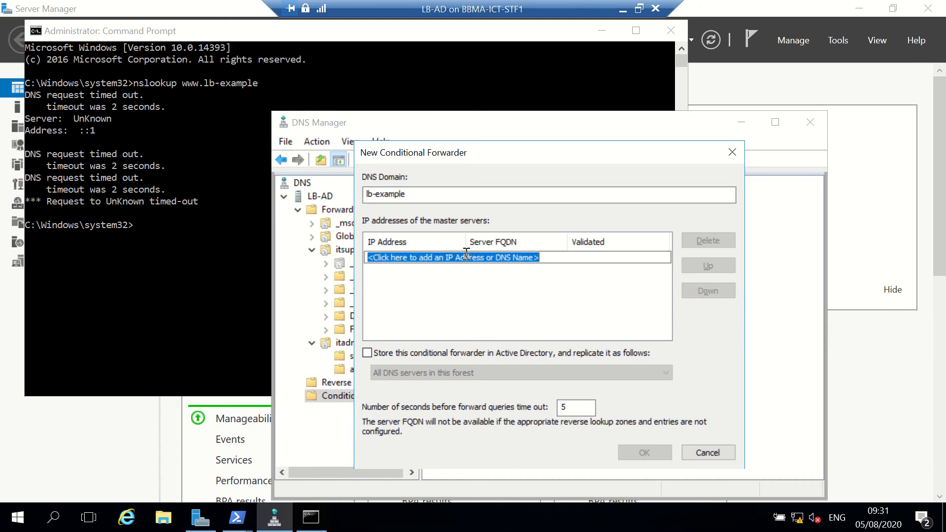
type("10.166.121.25")
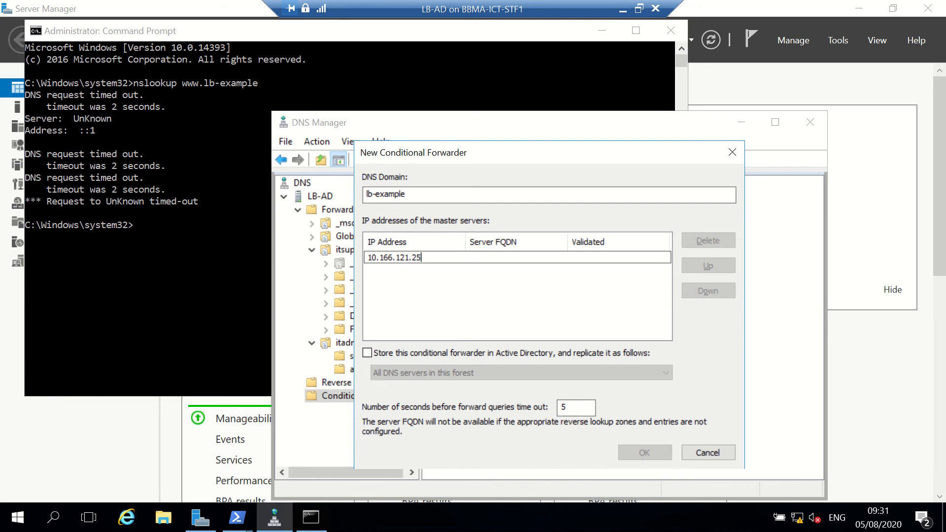
Store the forwarder in Active Directory, replicate it to all DNS servers in this domain, create it, and expand Conditional Forwarders
left_click(380, 352)
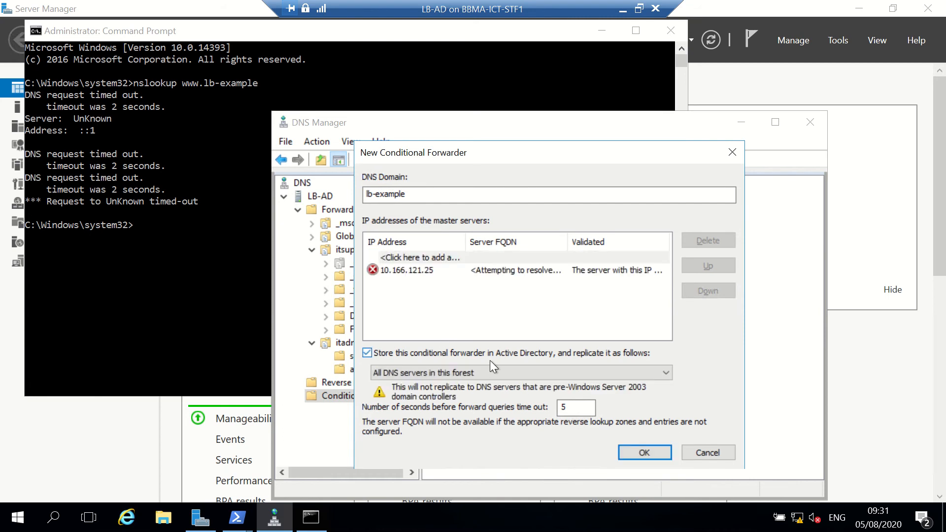
left_click(513, 373)
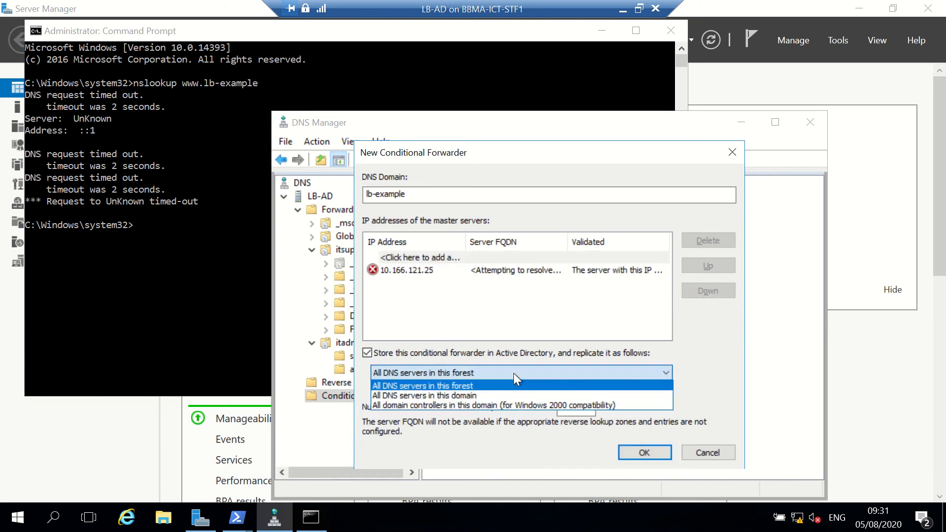
left_click(492, 395)
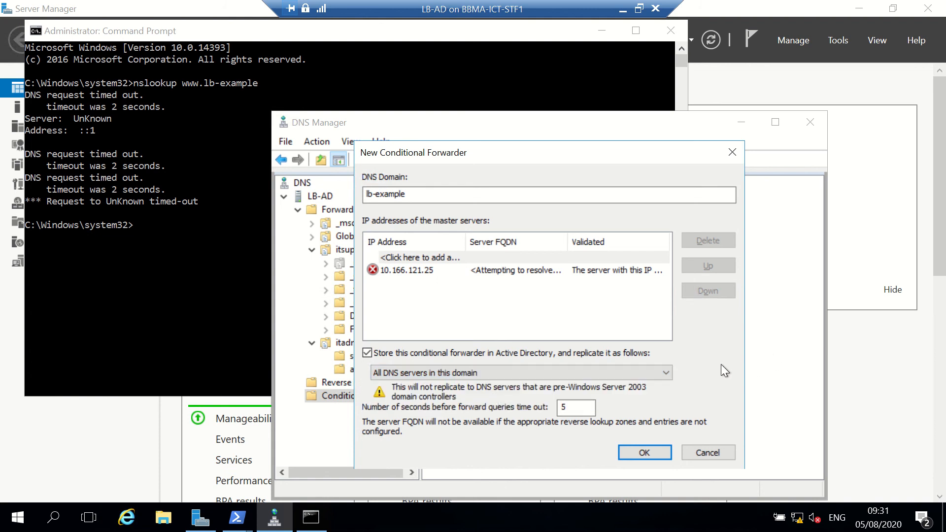
left_click(652, 452)
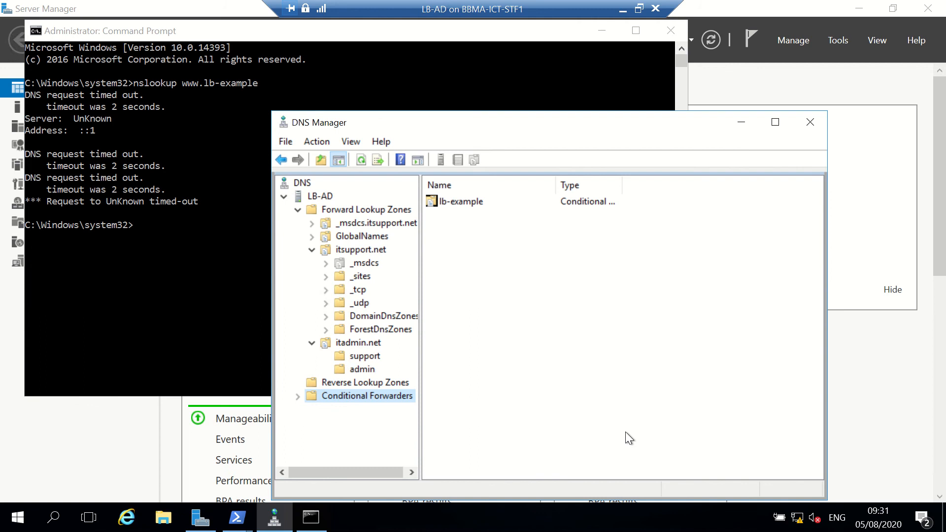
left_click(297, 397)
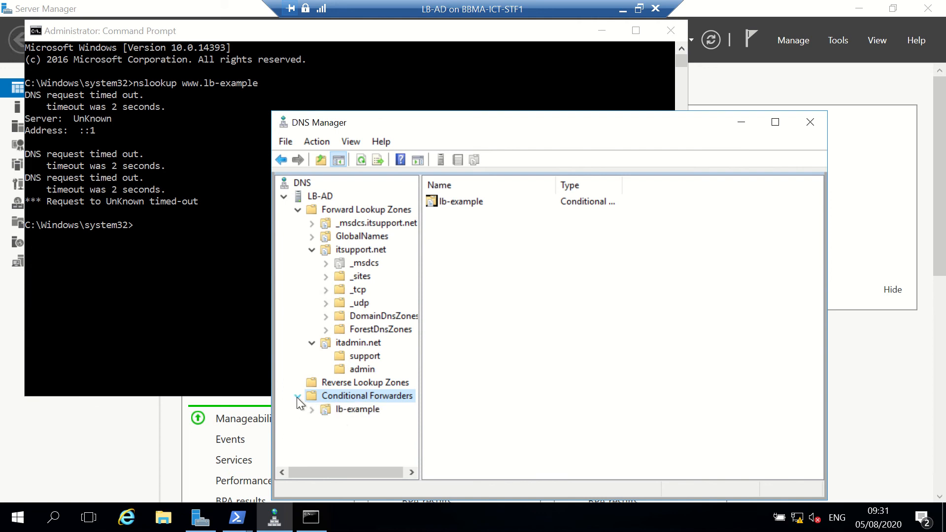
left_click(348, 410)
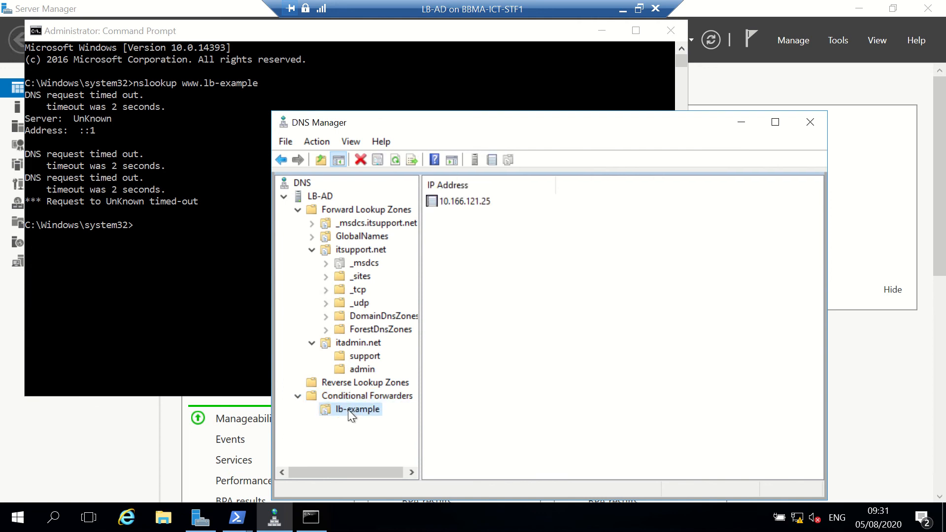
left_click(456, 203)
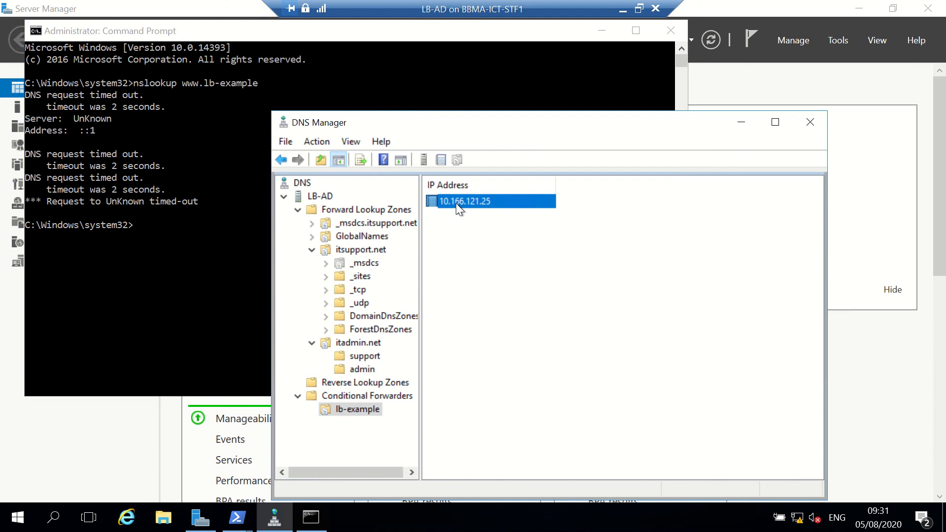
left_click(216, 251)
key("Up")
key("Return")
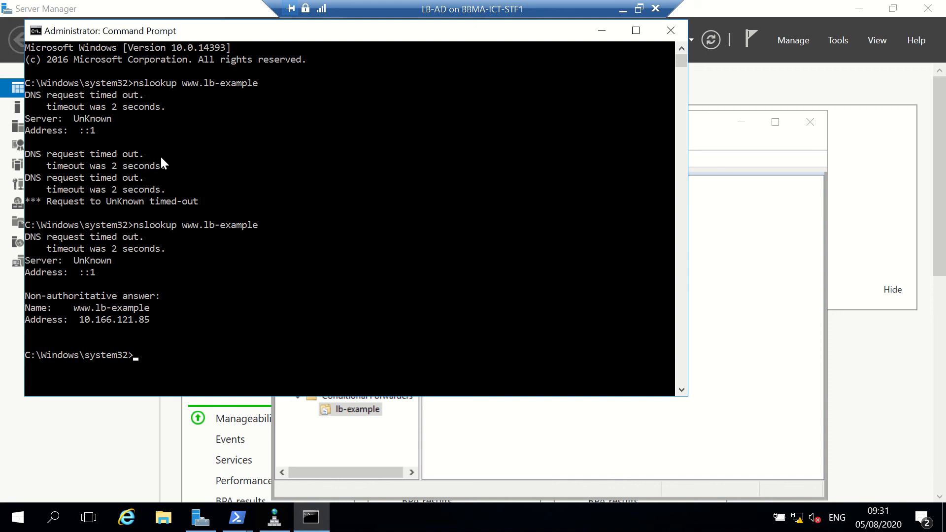
left_click_drag(30, 321, 153, 320)
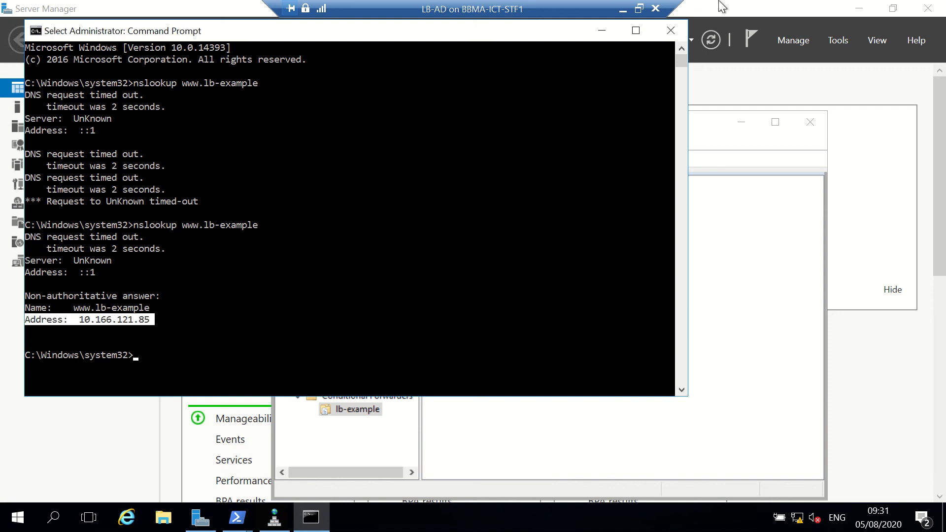
Switch to the LB-IPAM virtual machine and review the www host record in the lb-example zone and the records in itadmin.net
left_click(639, 9)
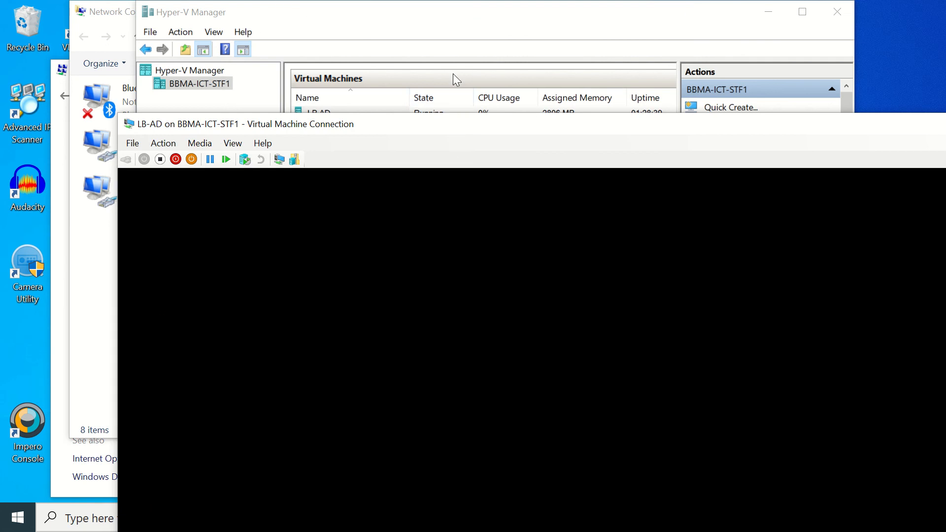
left_click(501, 26)
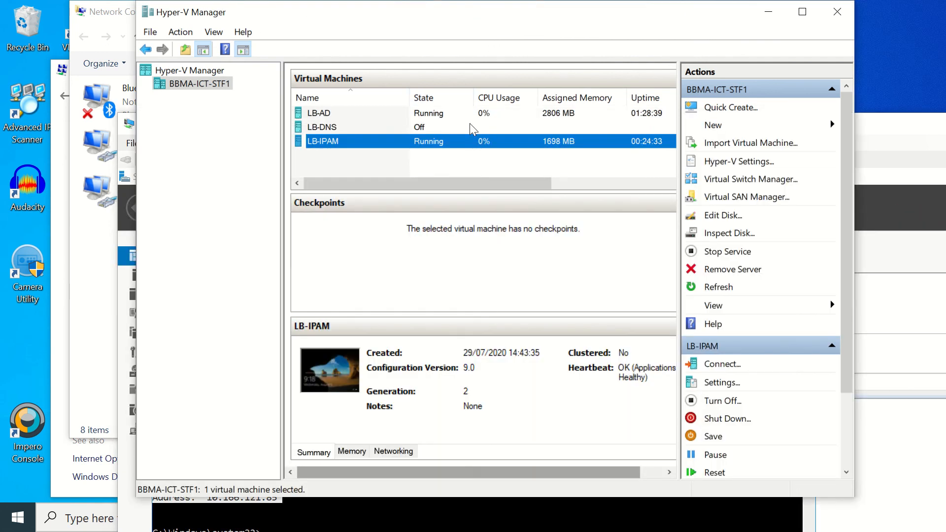
left_click(384, 153)
double_click(386, 143)
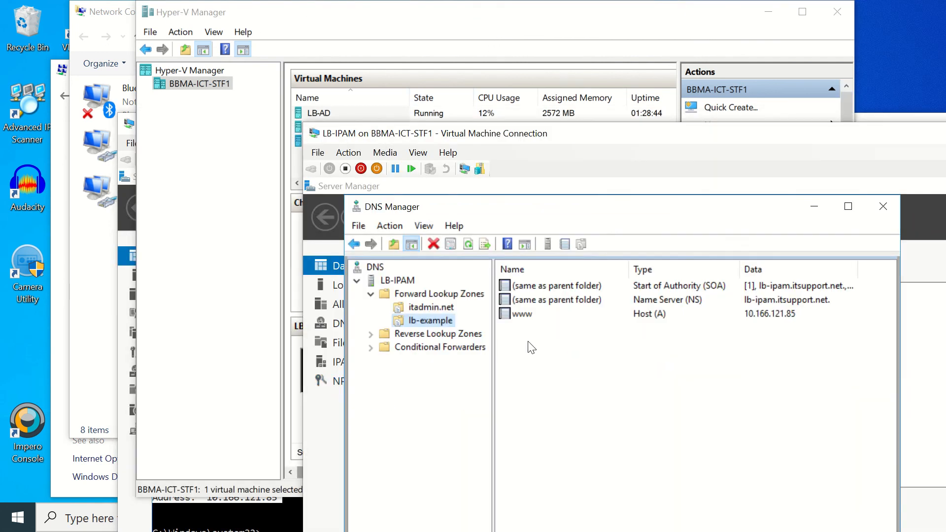
left_click(531, 317)
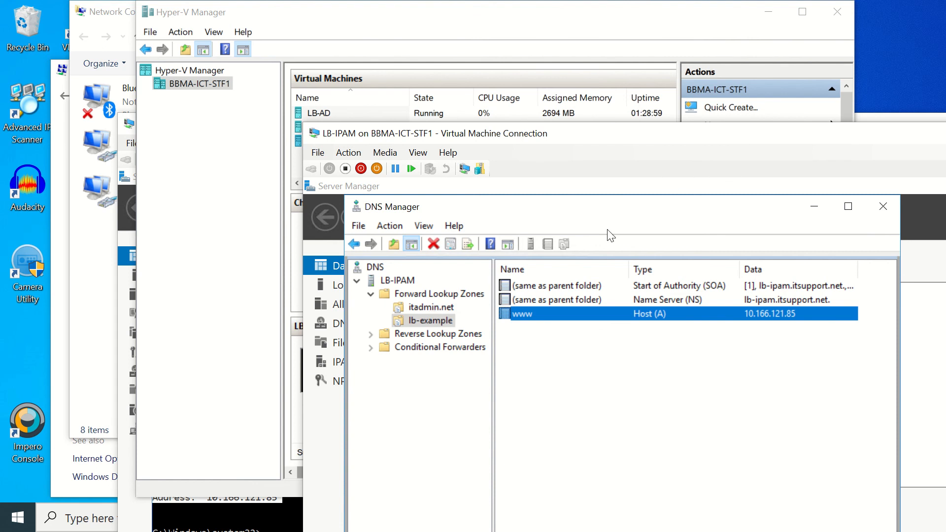
left_click(422, 310)
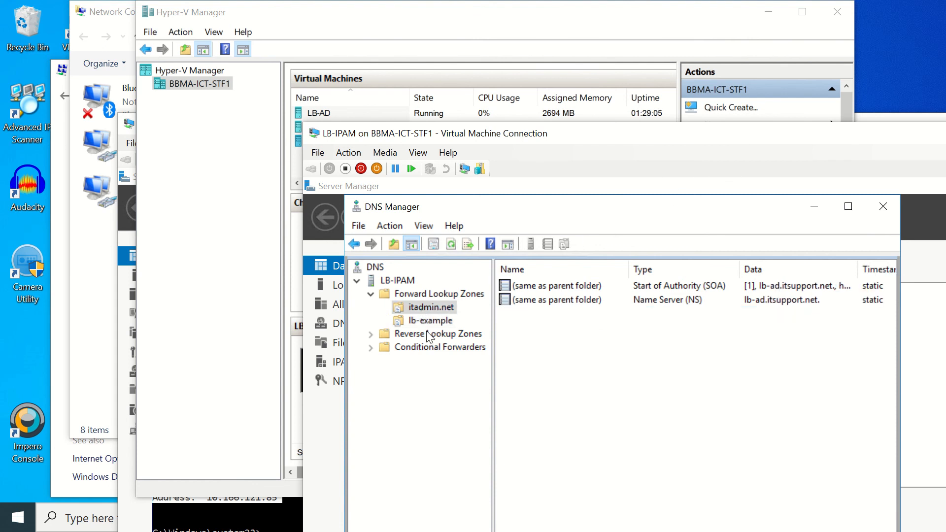